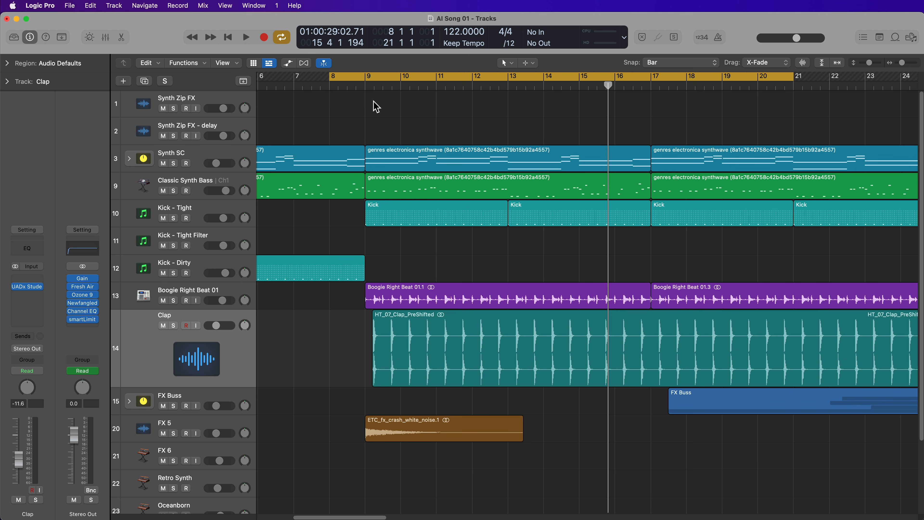
# Step: Play the arrangement from bar 9 and solo the Clap track to hear the claps alone
pyautogui.click(363, 83)
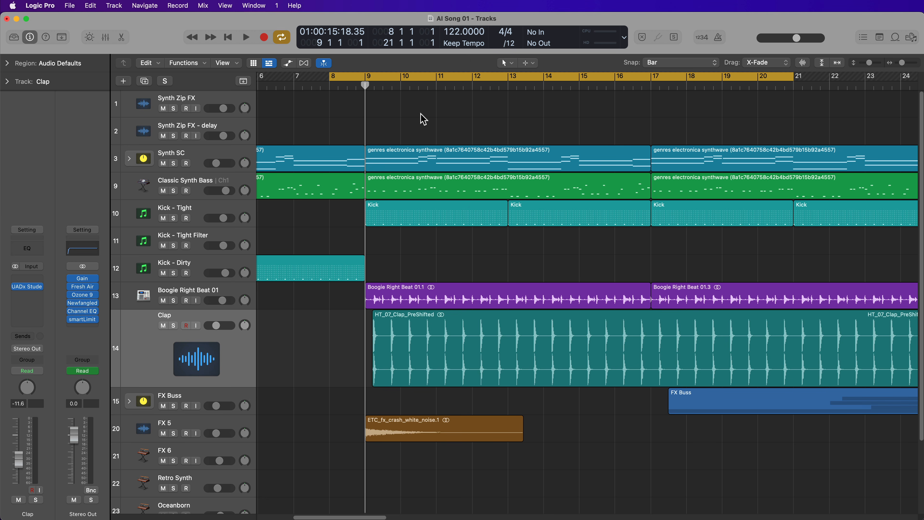
pyautogui.press('space')
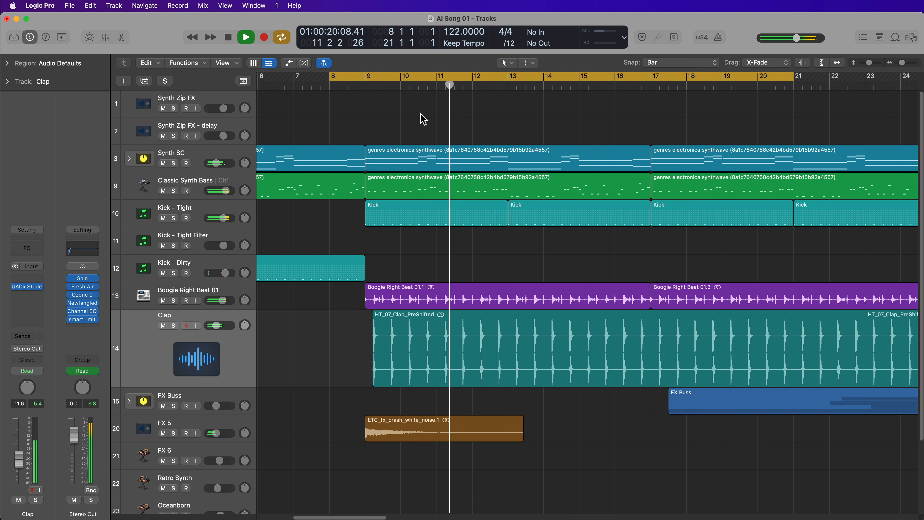
pyautogui.press('s')
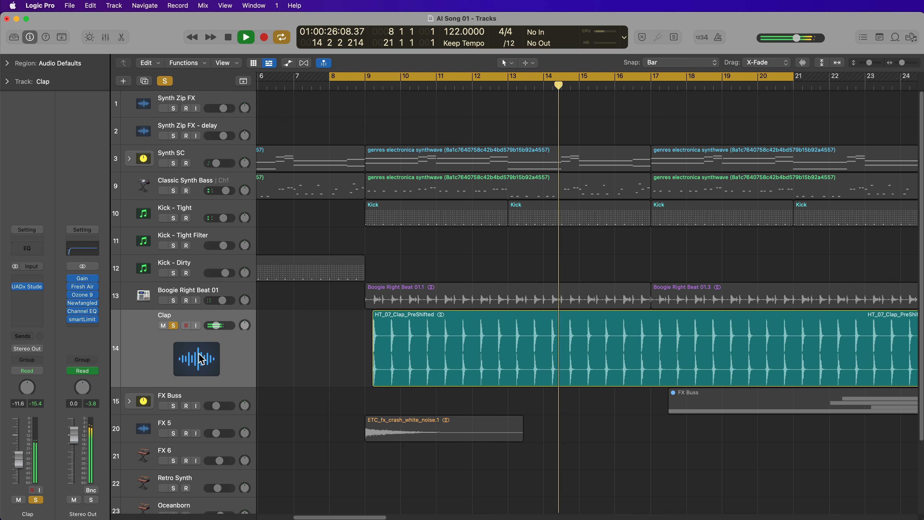
pyautogui.press('space')
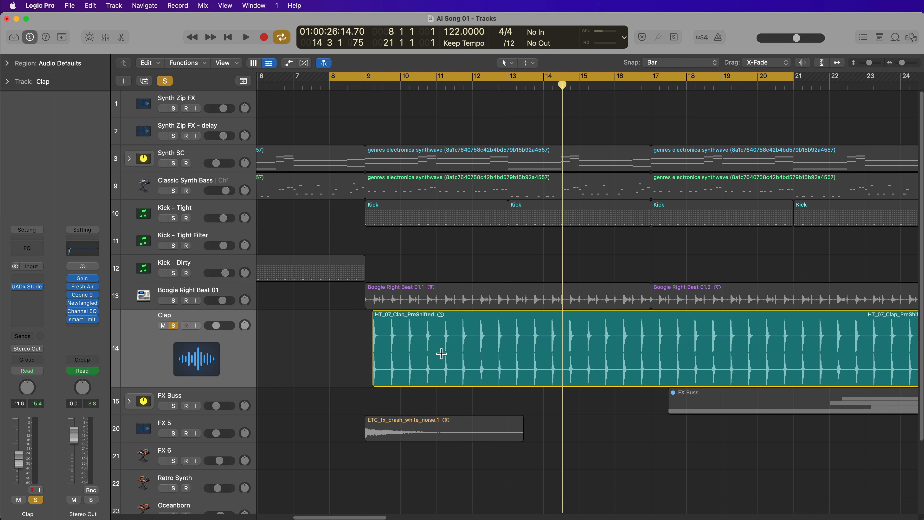
# Step: Create a new track with duplicate settings directly below the Clap track
pyautogui.press('super+Right')
pyautogui.press('super+Right')
pyautogui.press('super+Right')
pyautogui.press('super+Right')
pyautogui.press('super+Right')
pyautogui.hscroll(-10, 447, 364)
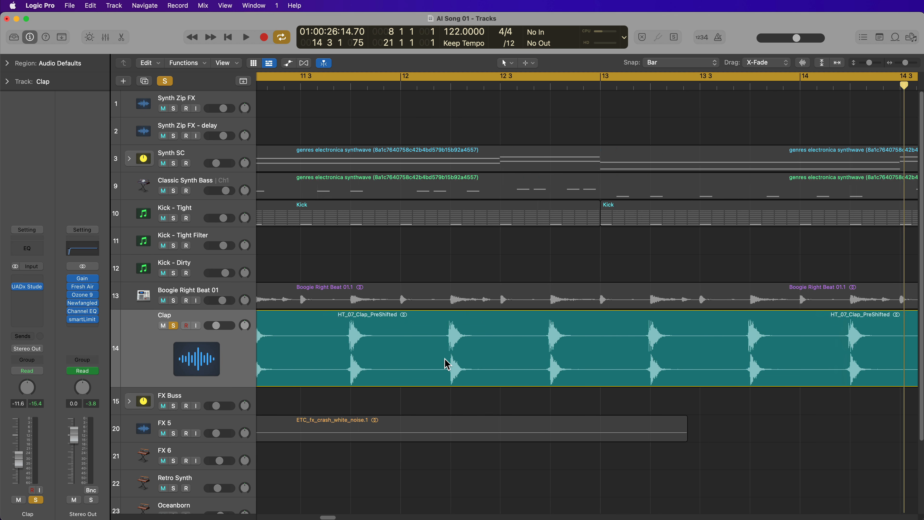
pyautogui.press('super+Left')
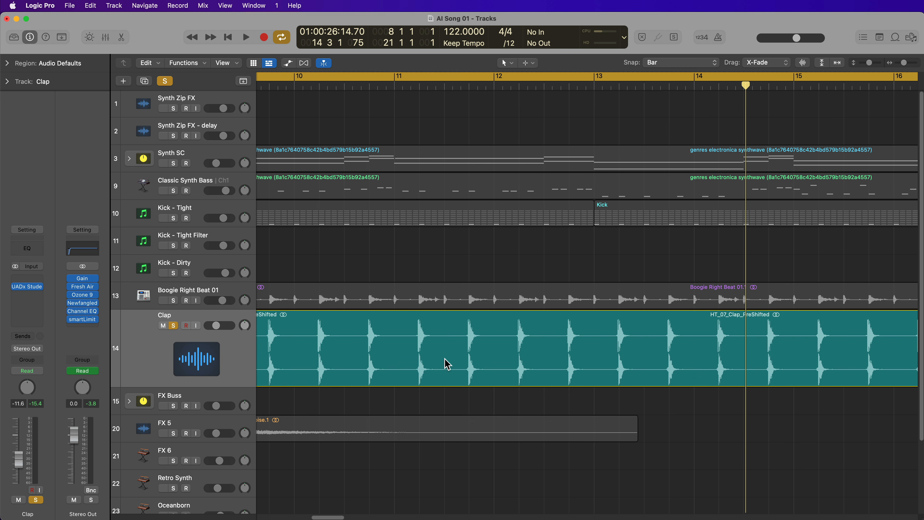
pyautogui.hscroll(-6, 448, 365)
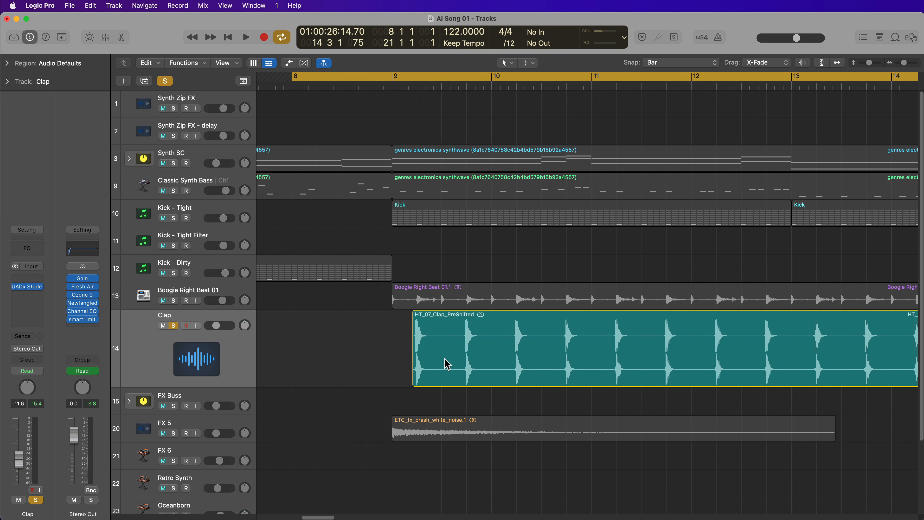
pyautogui.hscroll(2, 447, 365)
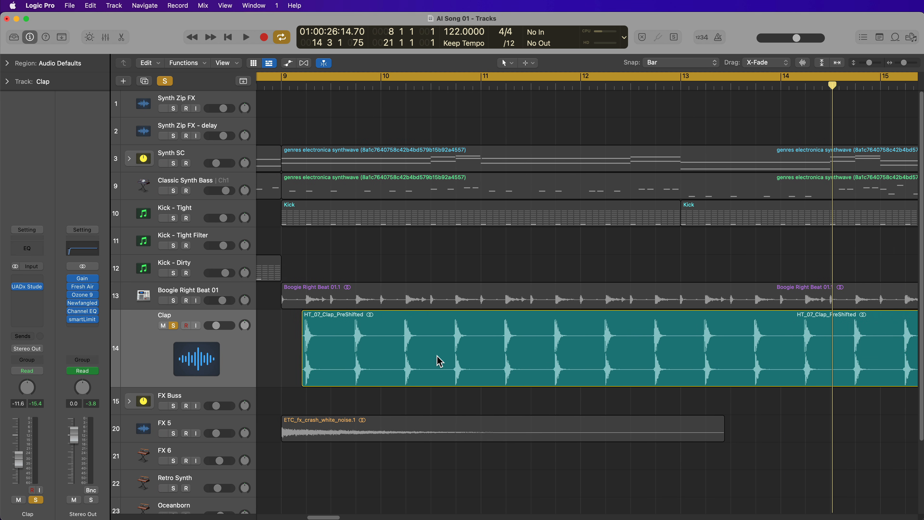
pyautogui.scroll(-1, 438, 360)
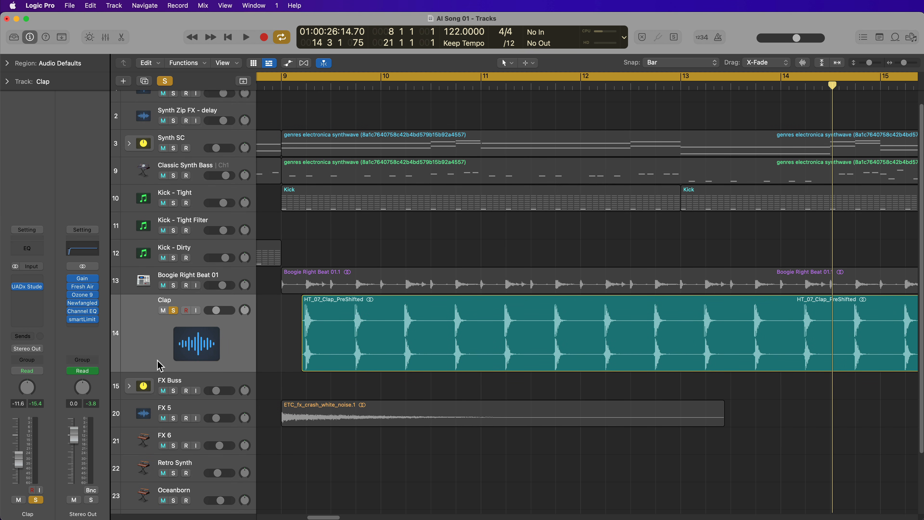
pyautogui.click(153, 349)
pyautogui.click(144, 81)
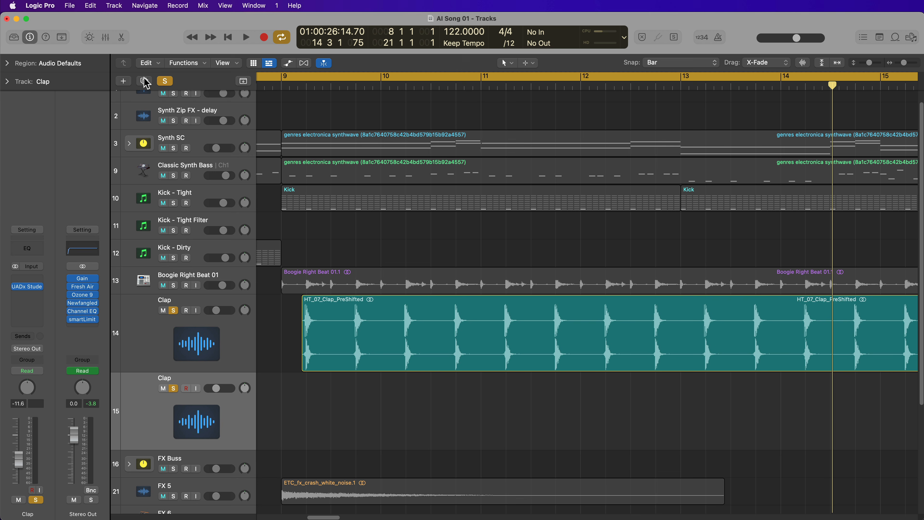
# Step: Set the snap grid to Beat and make regions snap to absolute value
pyautogui.click(528, 62)
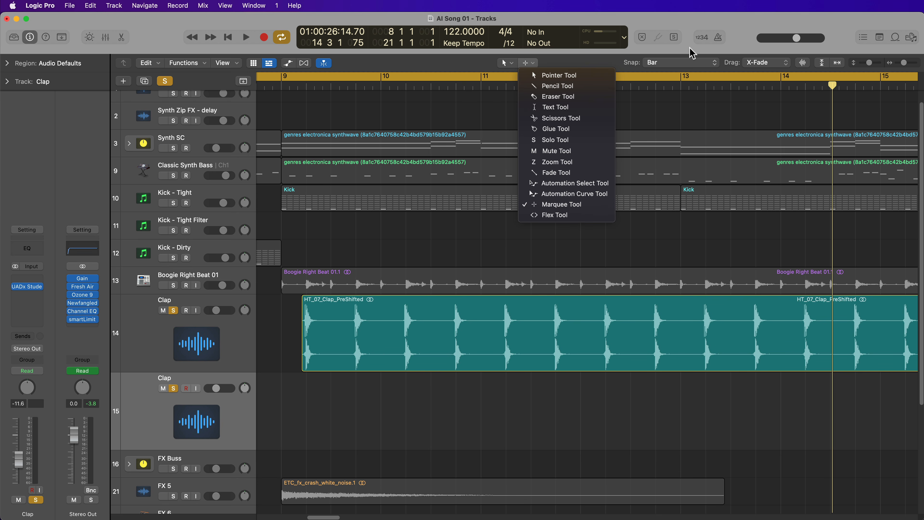
pyautogui.click(744, 31)
pyautogui.click(691, 62)
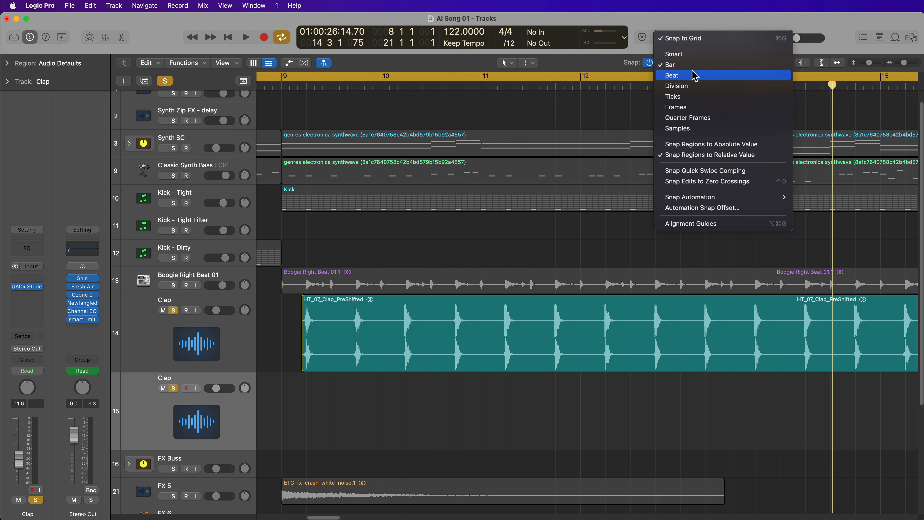
pyautogui.click(695, 75)
pyautogui.click(693, 65)
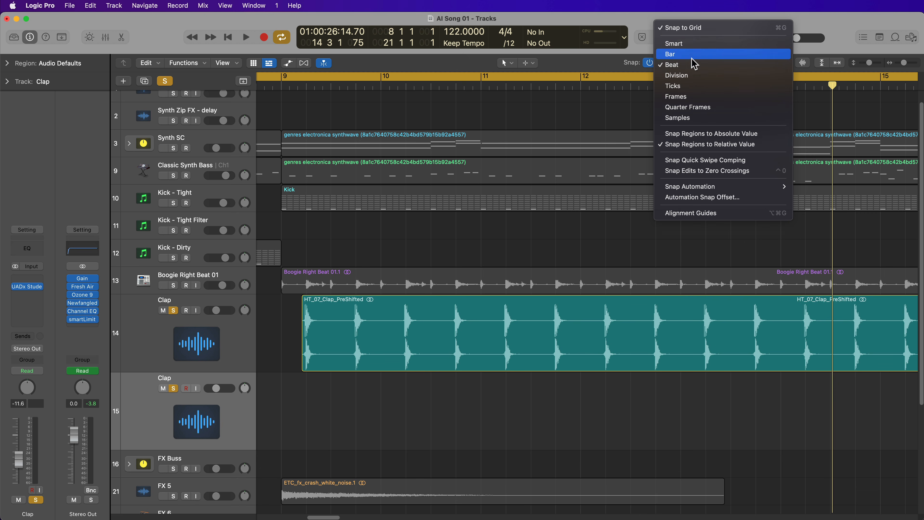
pyautogui.click(716, 137)
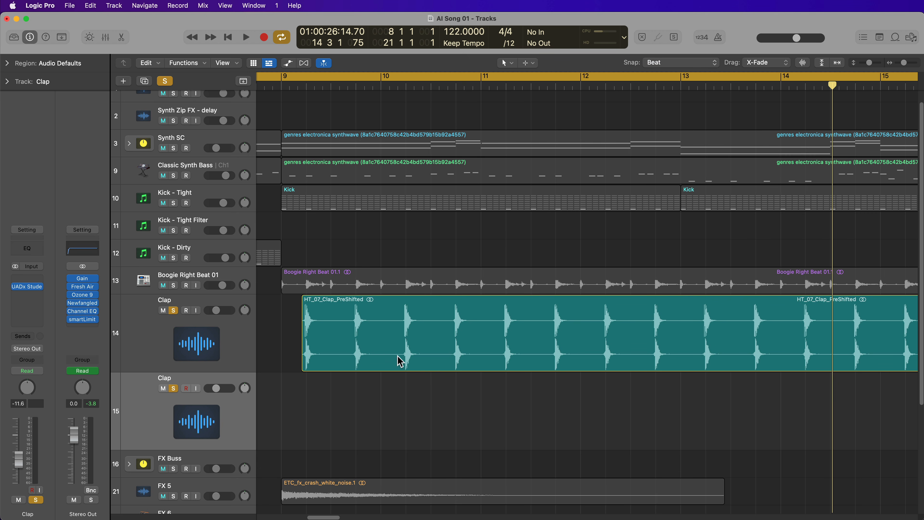
# Step: Copy the one-beat clap hit at 10 2 from the original Clap track to the duplicate track below
pyautogui.moveTo(399, 340); pyautogui.dragTo(422, 336)
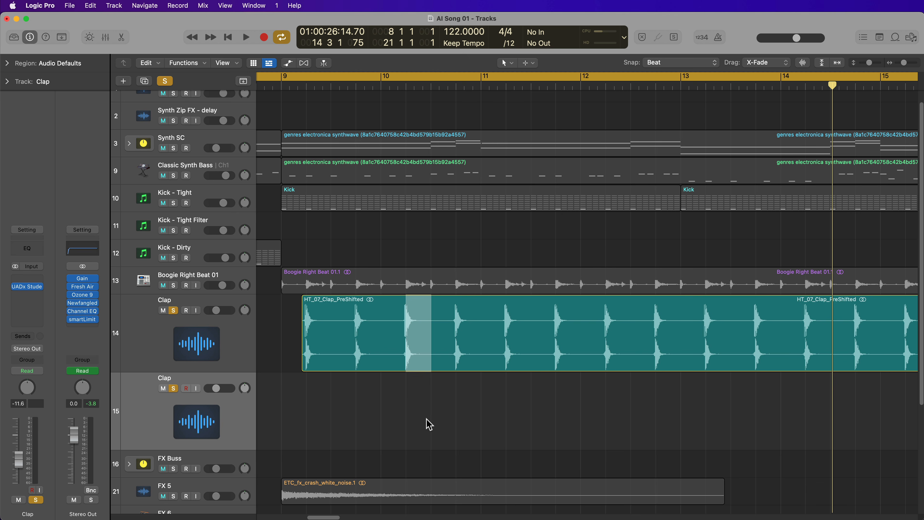
pyautogui.moveTo(423, 367); pyautogui.dragTo(426, 391)
pyautogui.click(461, 404)
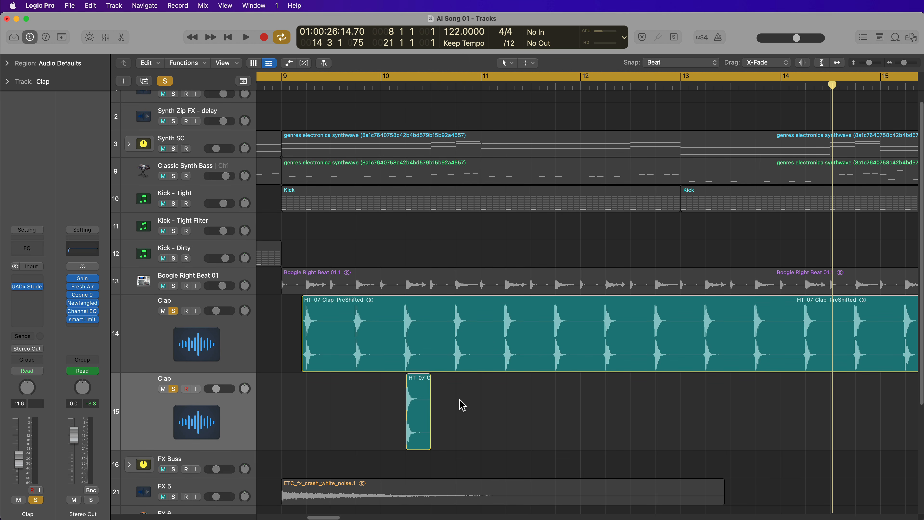
# Step: Reverse the single clap region at 10 2 on the duplicate Clap track
pyautogui.click(416, 407)
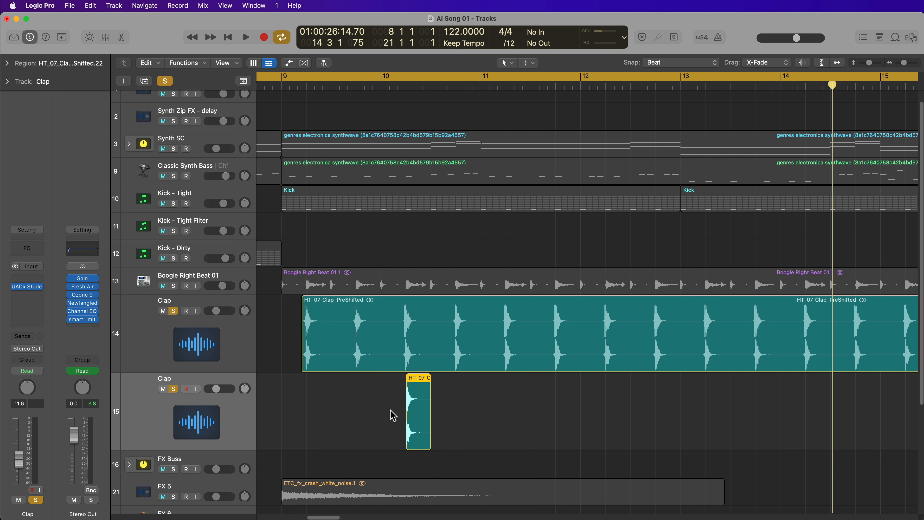
pyautogui.click(417, 85)
pyautogui.press('super+Right')
pyautogui.press('super+Right')
pyautogui.press('super+Right')
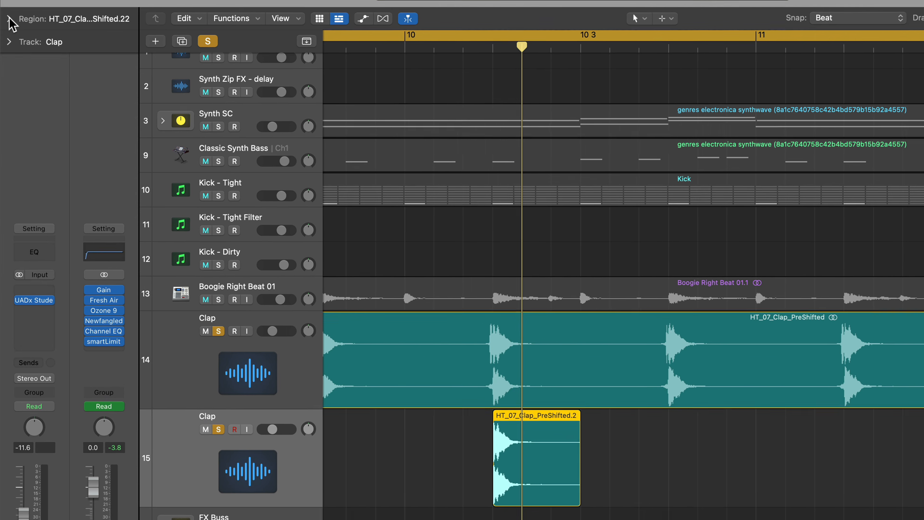
pyautogui.click(7, 63)
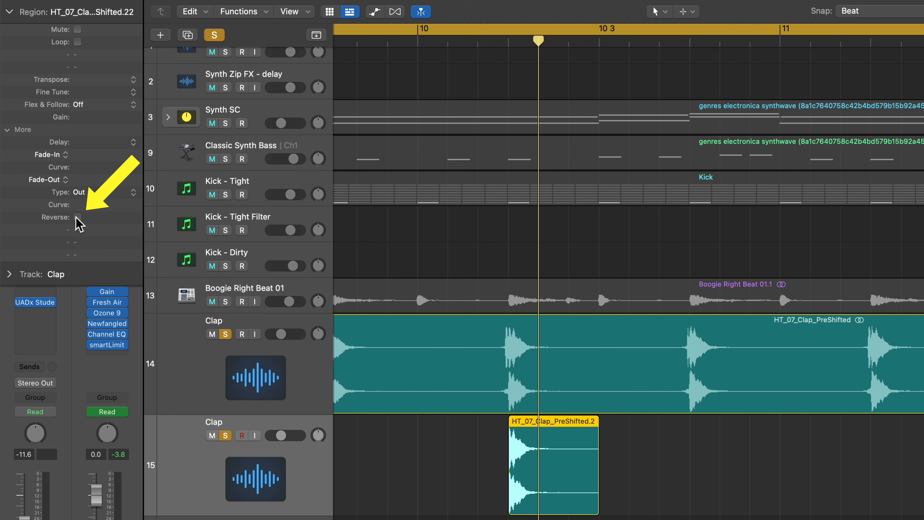
pyautogui.click(77, 218)
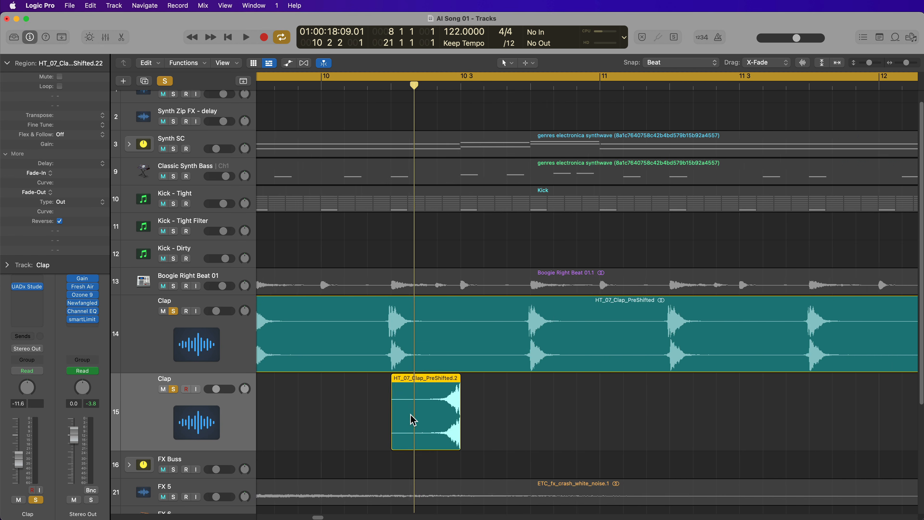
# Step: Place copies of the reversed clap at 9, 9 3, 10 and 10 3, so each leads into a clap hit
pyautogui.hscroll(-5, 537, 469)
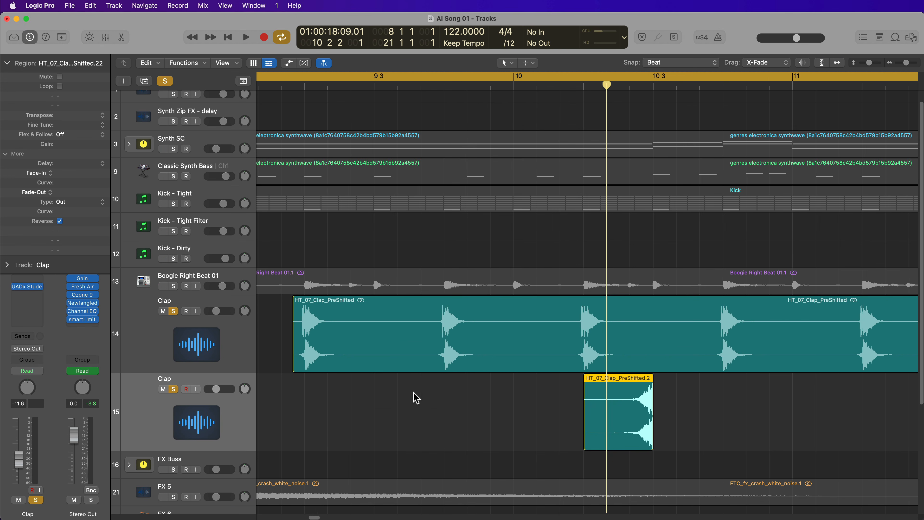
pyautogui.hscroll(-2, 416, 397)
pyautogui.hscroll(-3, 416, 397)
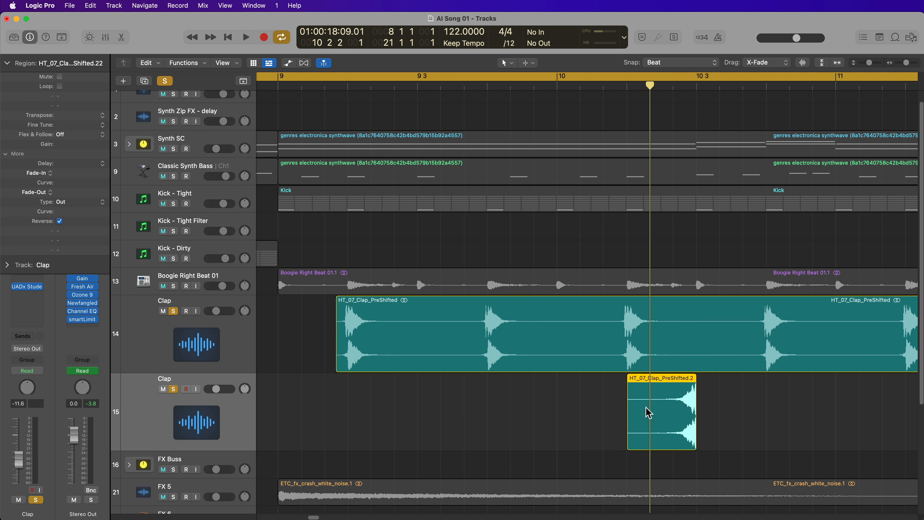
pyautogui.moveTo(646, 411); pyautogui.dragTo(732, 415)
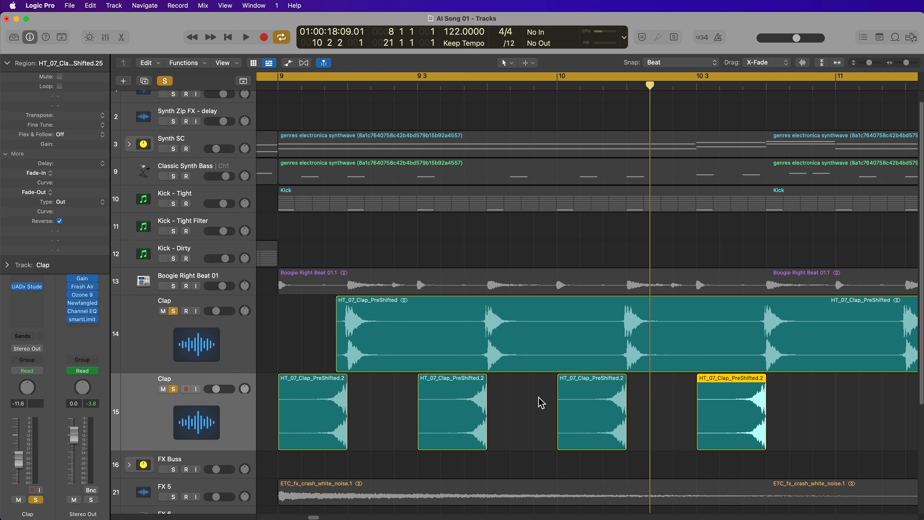
# Step: Turn off cycle mode and play the soloed Clap tracks from just before bar 9
pyautogui.press('super+Left')
pyautogui.press('c')
pyautogui.doubleClick(356, 87)
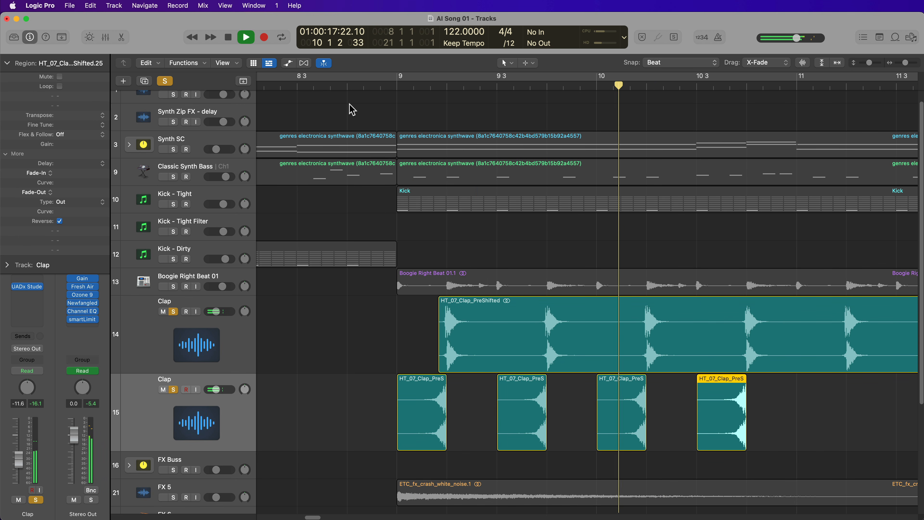
pyautogui.press('space')
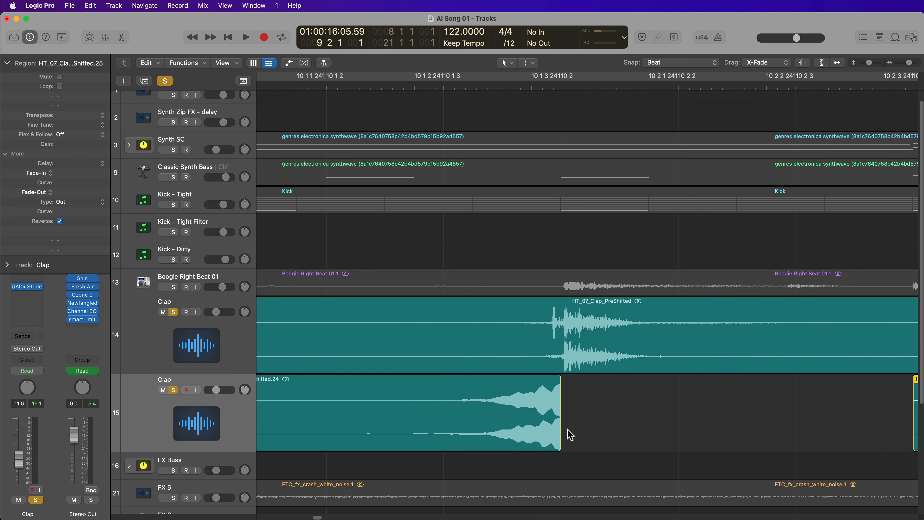
# Step: Examine how the end of the reversed clap near 10 2 lines up with the clap transient on the track above
pyautogui.scroll(1, 565, 359)
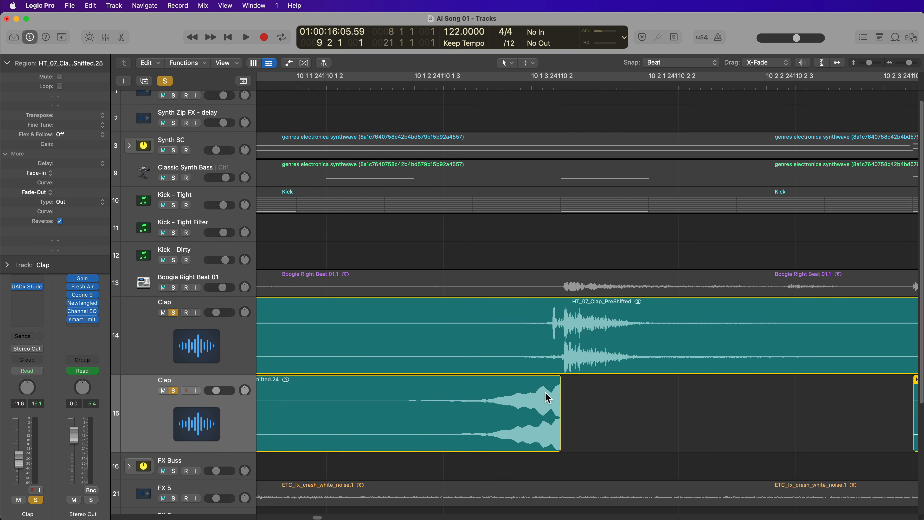
pyautogui.scroll(-1, 546, 445)
pyautogui.click(579, 434)
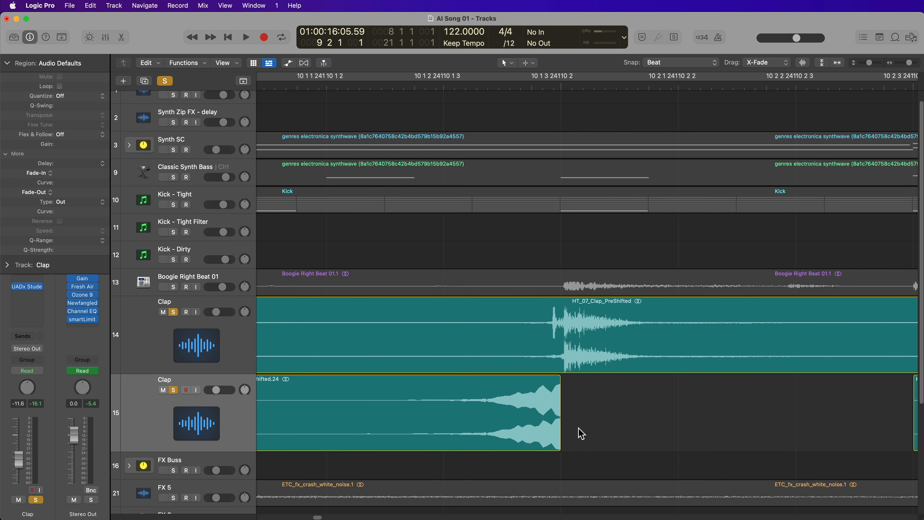
pyautogui.press('super+Left')
pyautogui.press('super+Left')
pyautogui.press('super+Left')
pyautogui.press('super+Left')
pyautogui.press('super+Left')
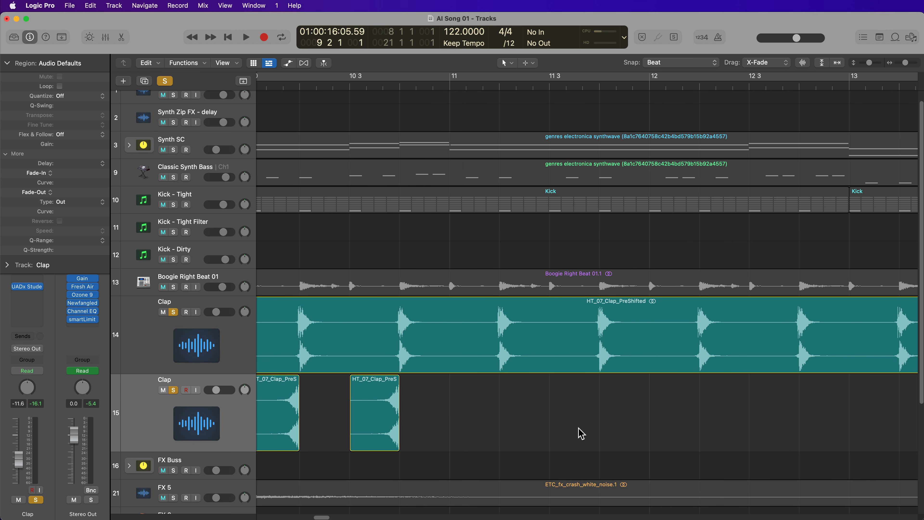
pyautogui.hscroll(-10, 579, 433)
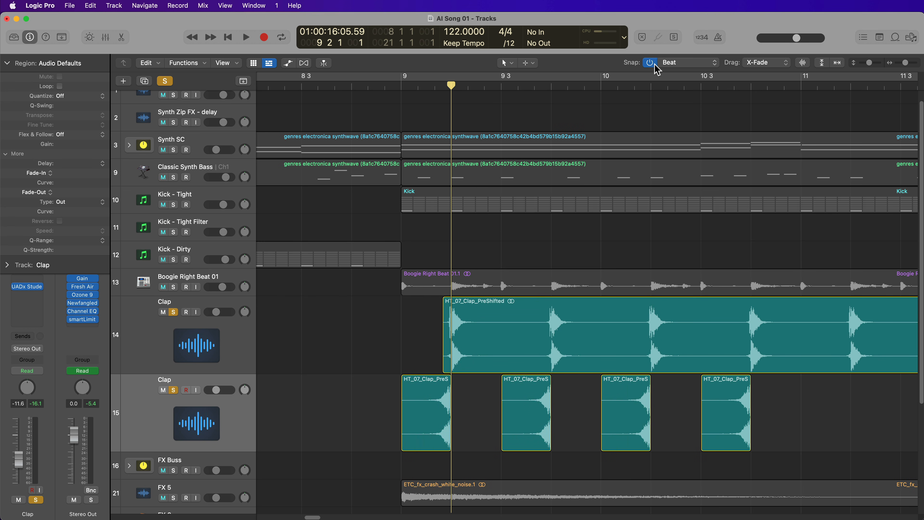
# Step: With snapping off, trim all four reversed clap regions together and shift them slightly later to meet the clap hits
pyautogui.click(650, 63)
pyautogui.click(385, 85)
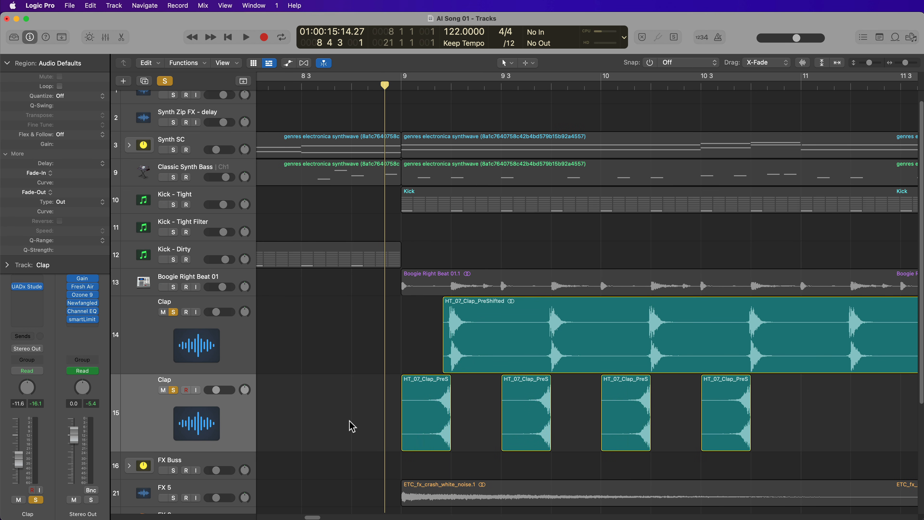
pyautogui.moveTo(349, 427); pyautogui.dragTo(801, 400)
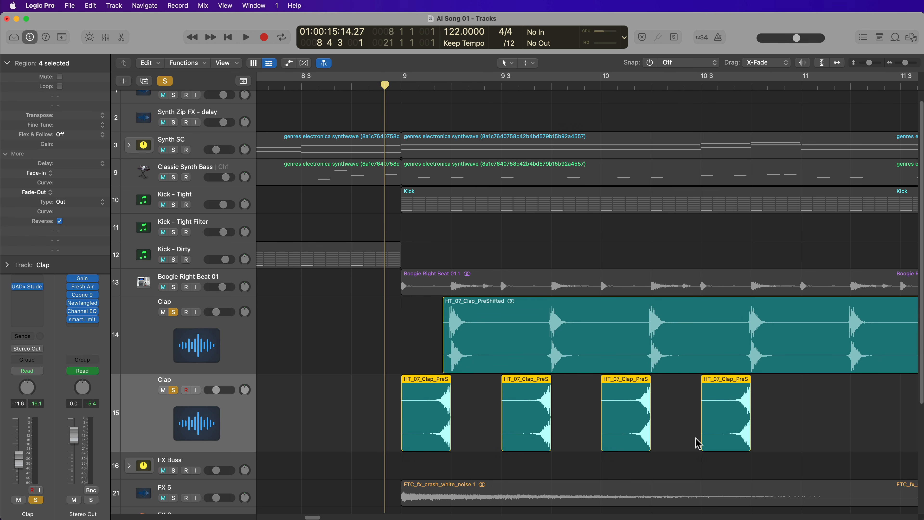
pyautogui.press('super+Right')
pyautogui.press('super+Right')
pyautogui.press('super+Right')
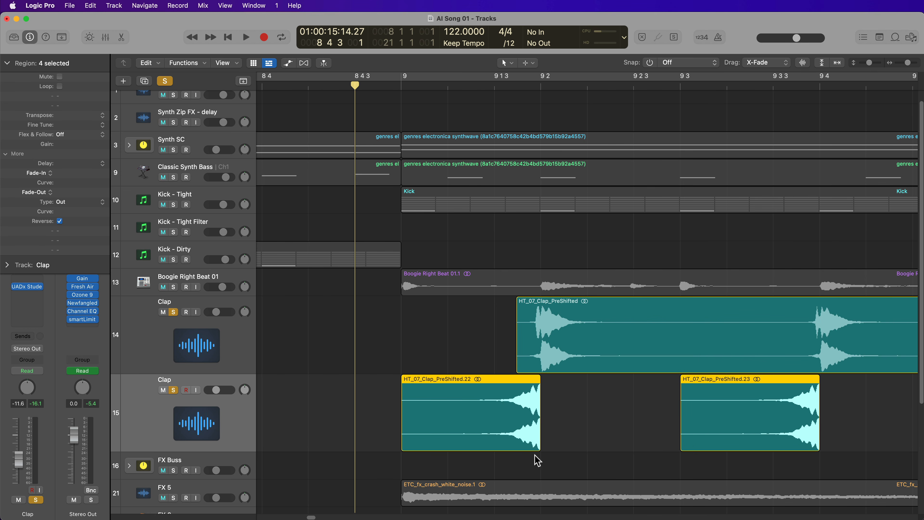
pyautogui.moveTo(537, 450); pyautogui.dragTo(517, 436)
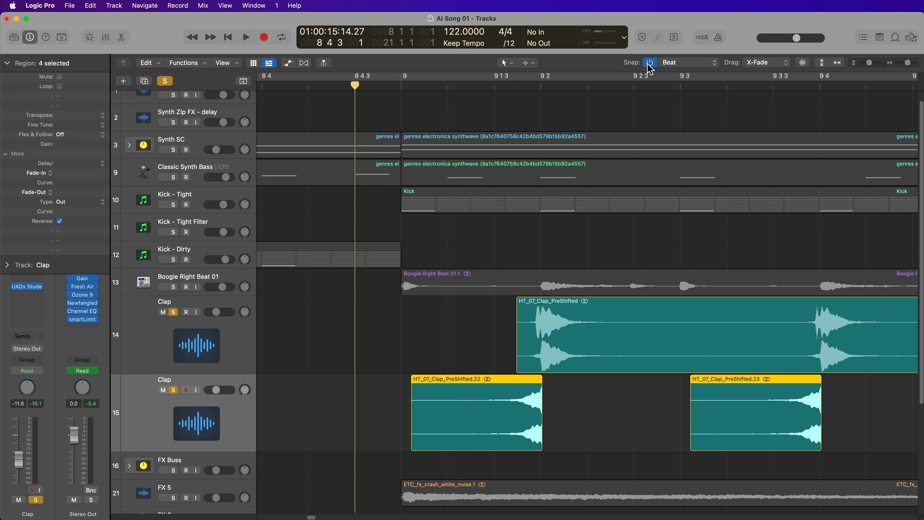
# Step: Using Beat snapping, cut the first reversed clap's end at 9 2 and extend its start back to bar 9
pyautogui.moveTo(644, 419); pyautogui.dragTo(553, 409)
pyautogui.press('Delete')
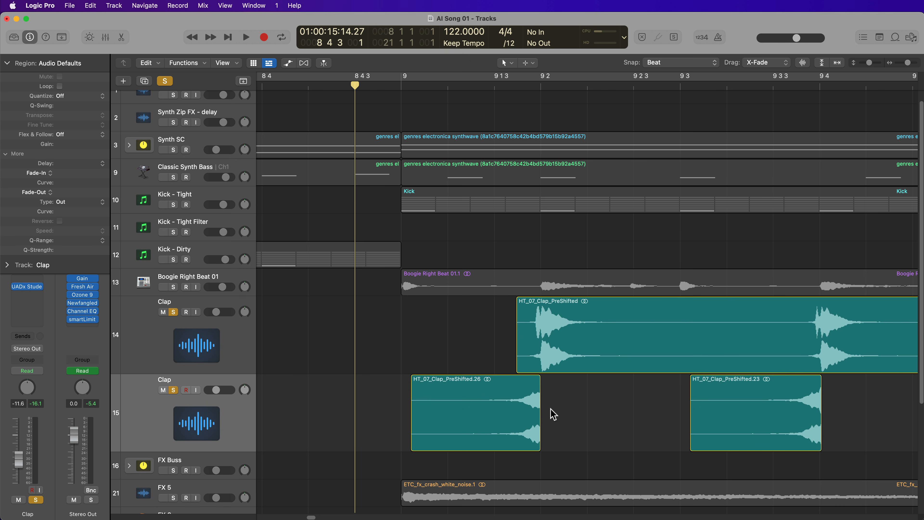
pyautogui.moveTo(413, 436); pyautogui.dragTo(405, 436)
pyautogui.click(396, 423)
pyautogui.click(430, 418)
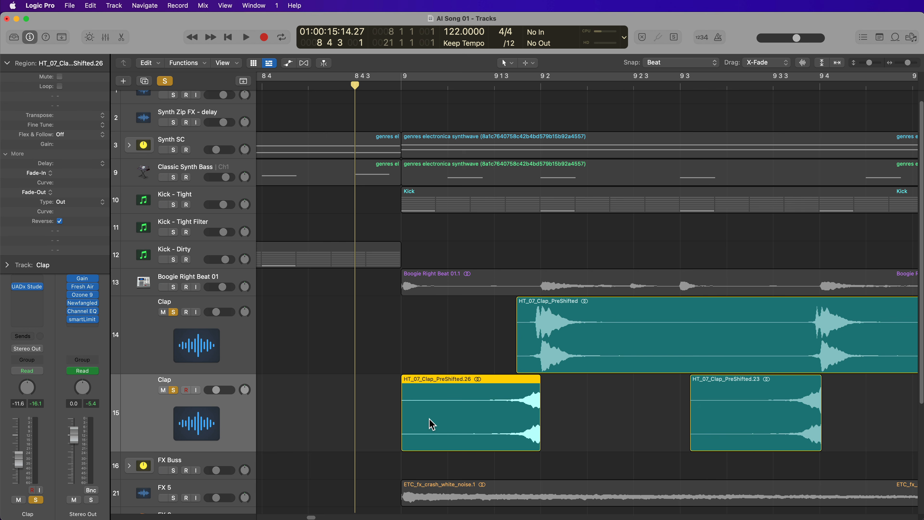
# Step: Delete the three later reversed clap regions, keeping only the first one between 9 and 9 2
pyautogui.press('super+Left')
pyautogui.press('super+Left')
pyautogui.press('super+Left')
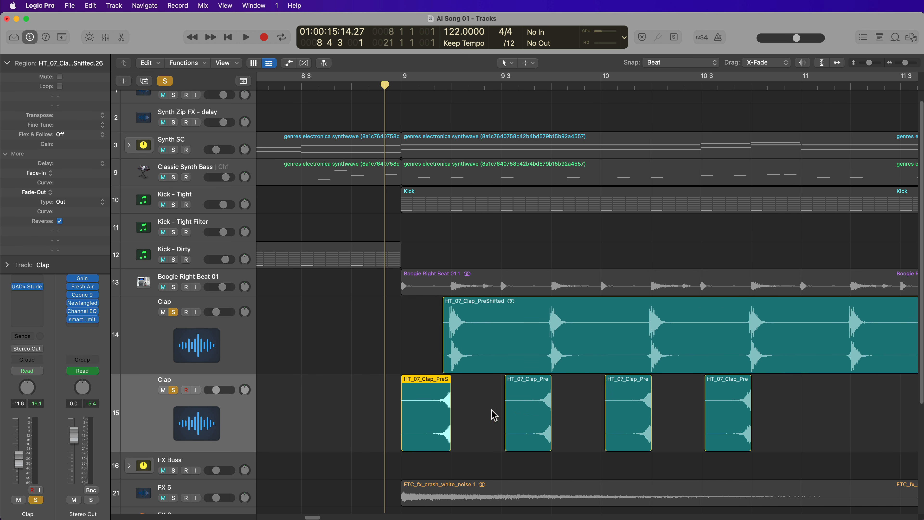
pyautogui.moveTo(491, 411); pyautogui.dragTo(715, 415)
pyautogui.press('Delete')
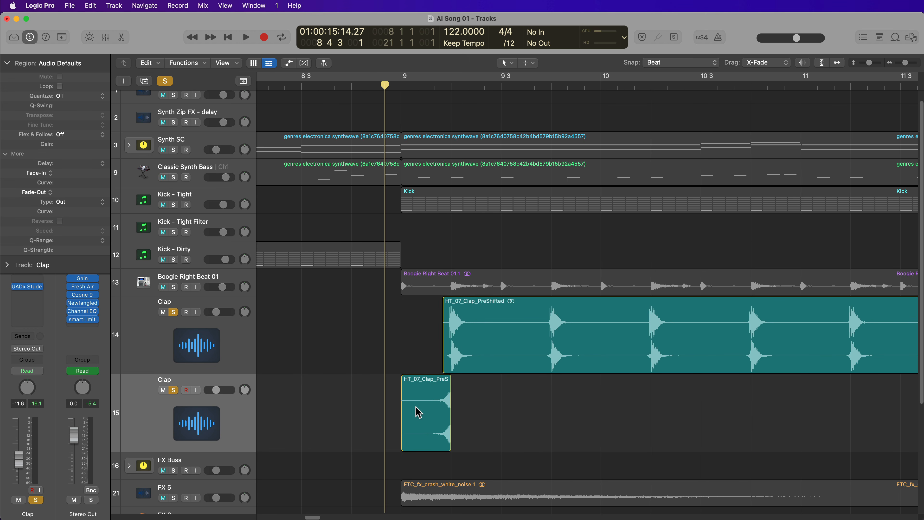
# Step: Copy the first reversed clap to 9 3, 10 and 10 3, and play the pattern
pyautogui.moveTo(418, 412); pyautogui.dragTo(728, 413)
pyautogui.press('space')
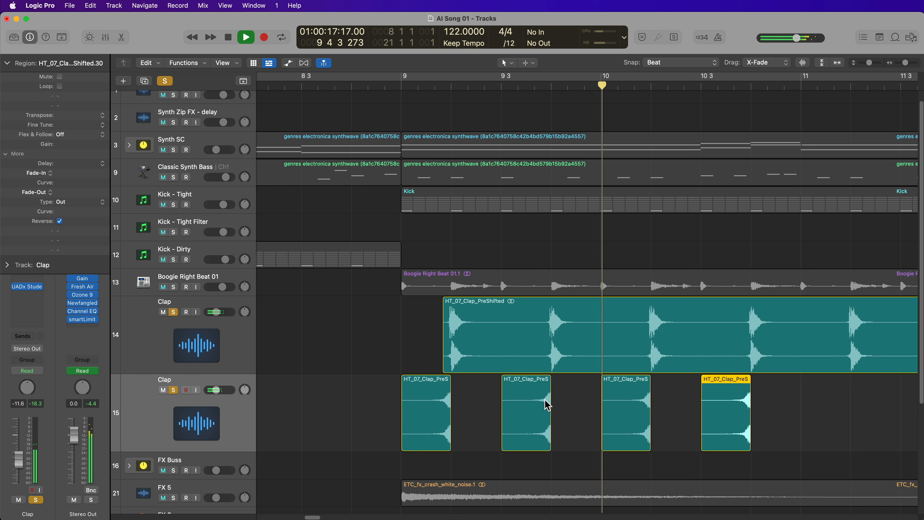
pyautogui.press('space')
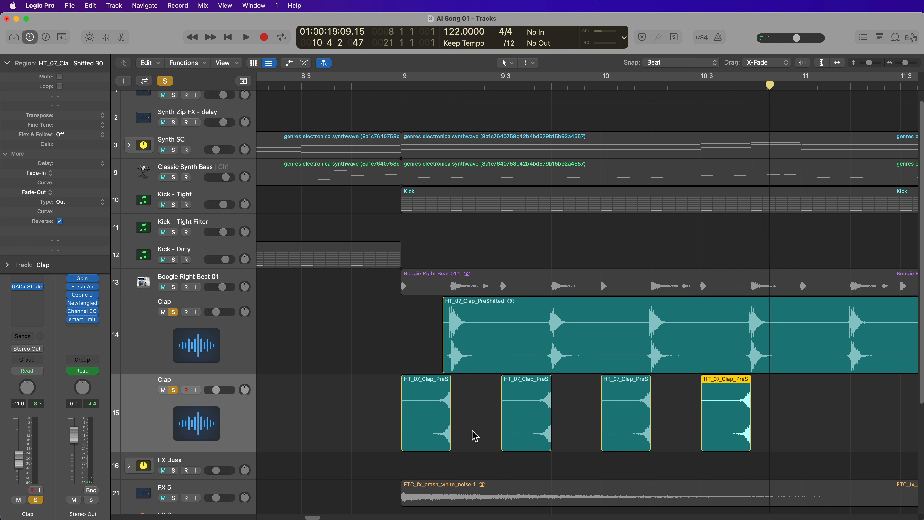
# Step: Insert a stereo Vocal Transformer ahead of the UADx Studer plug-in on the reversed Clap track
pyautogui.click(212, 429)
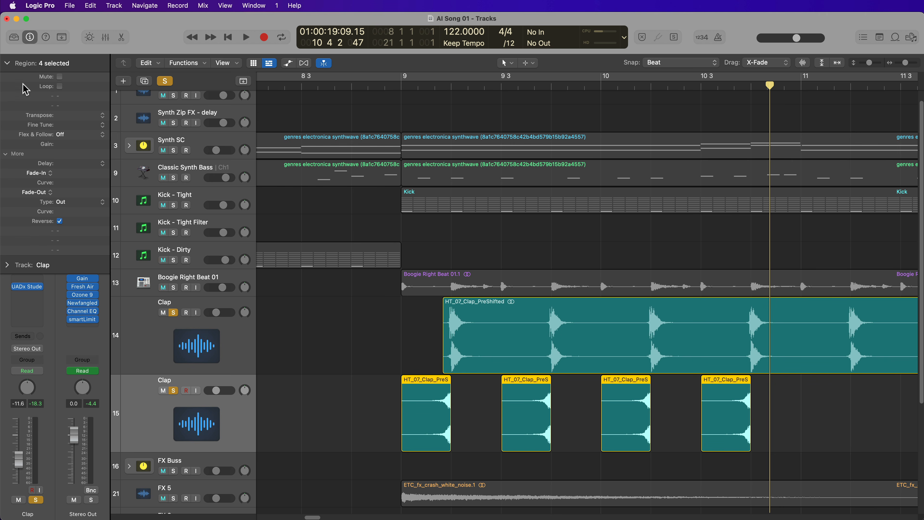
pyautogui.click(8, 64)
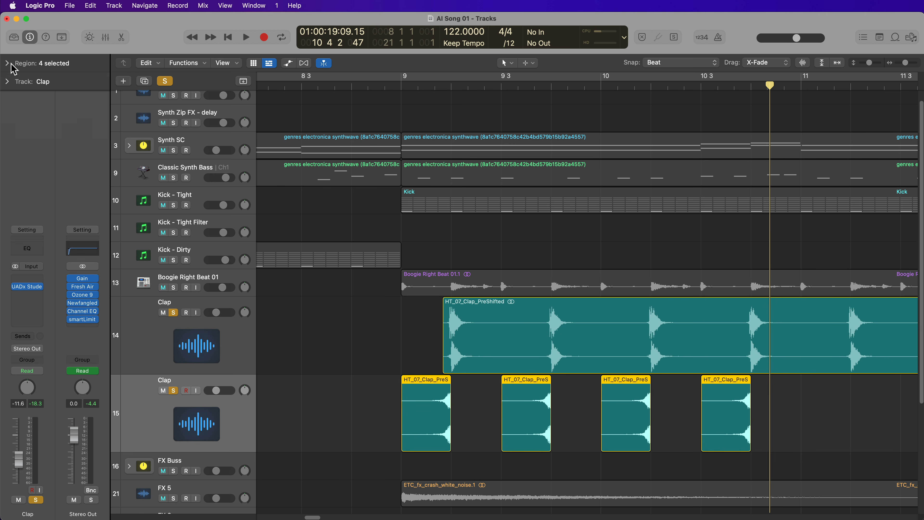
pyautogui.click(37, 279)
pyautogui.moveTo(83, 461)
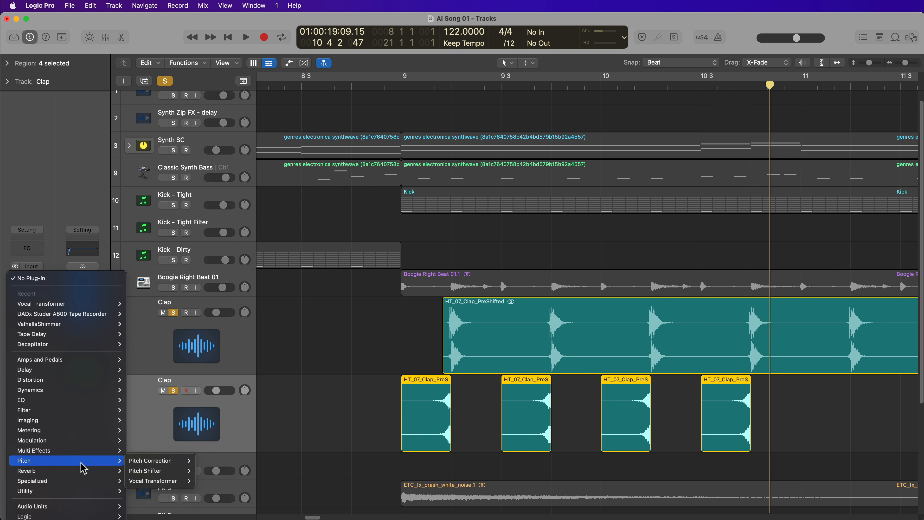
pyautogui.moveTo(189, 483)
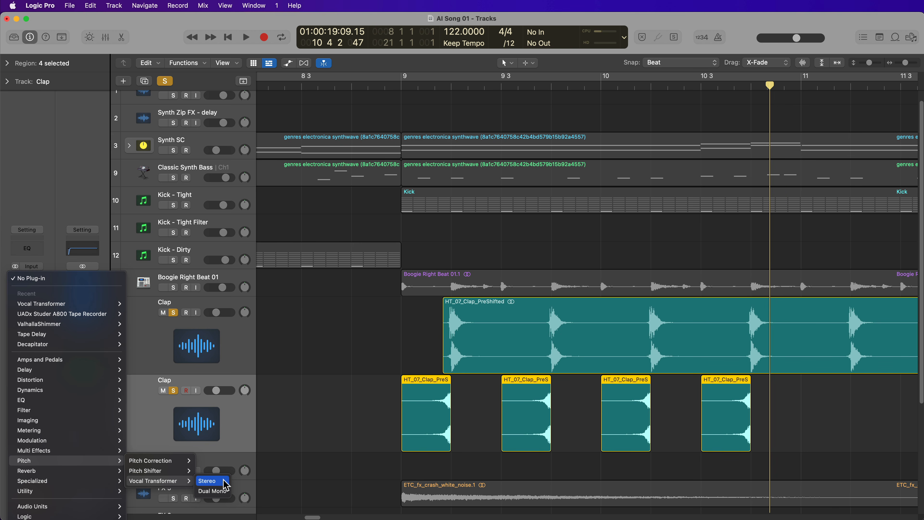
pyautogui.click(209, 481)
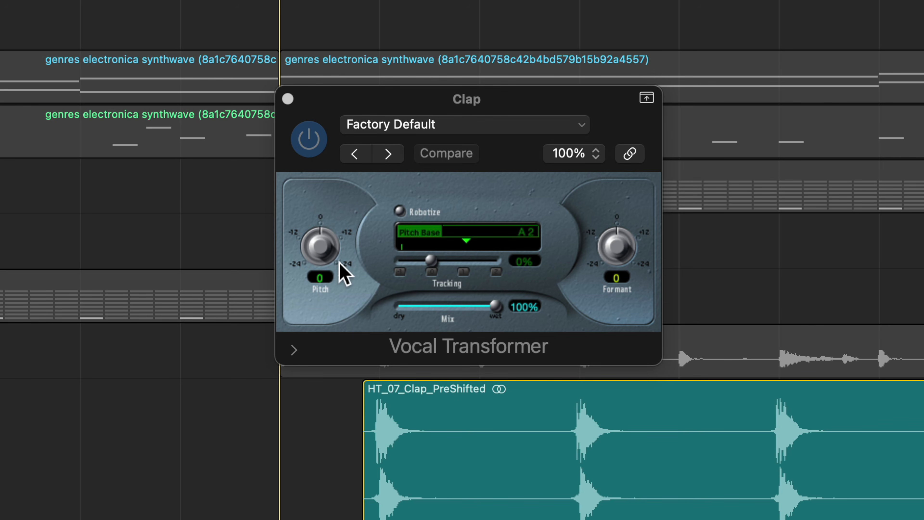
# Step: Lower the Vocal Transformer's Pitch and Formant, audition the result with the claps, and close the plug-in
pyautogui.moveTo(317, 243); pyautogui.dragTo(318, 254)
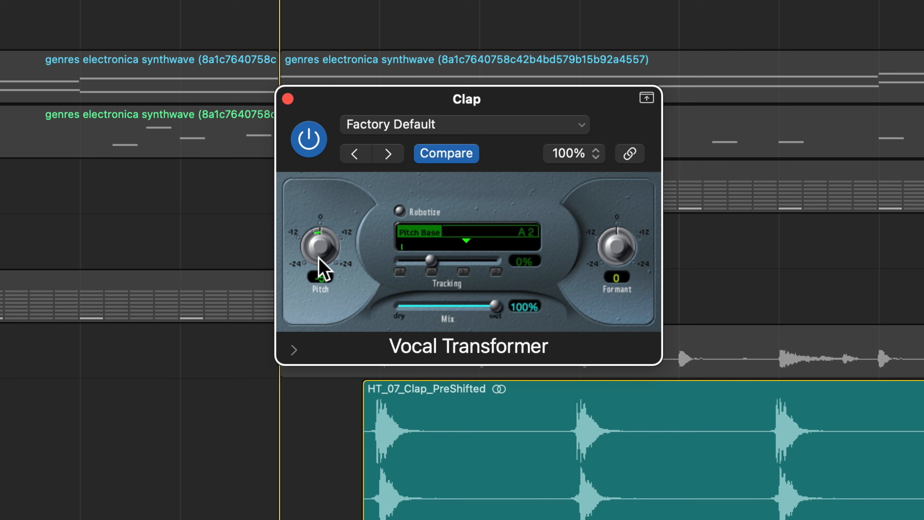
pyautogui.moveTo(624, 261); pyautogui.dragTo(620, 277)
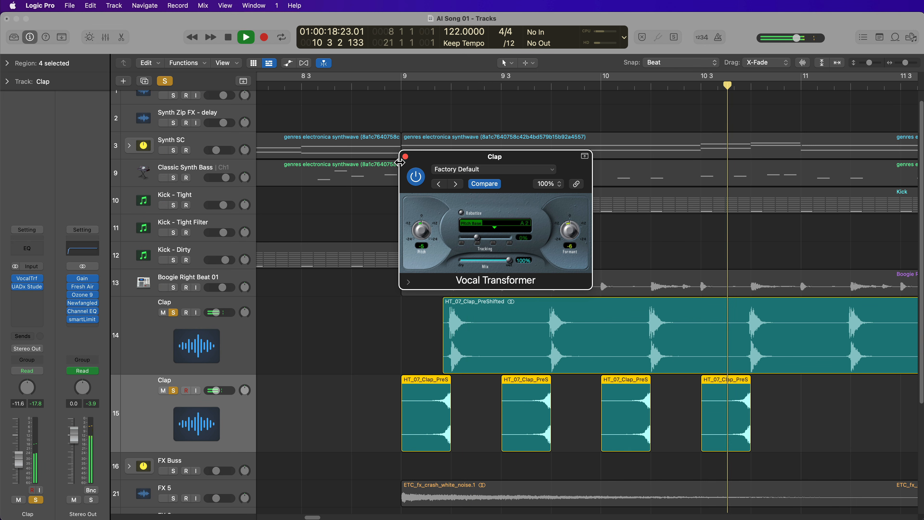
pyautogui.press('space')
pyautogui.click(405, 157)
pyautogui.click(359, 367)
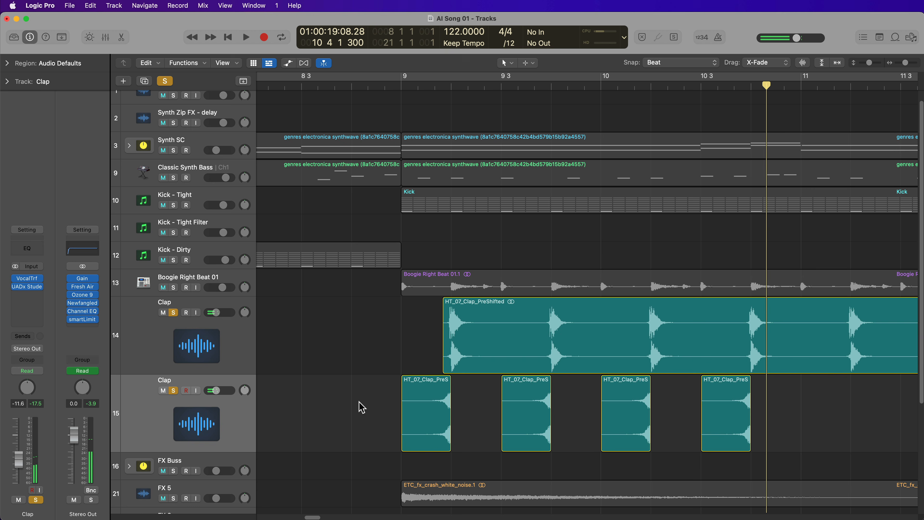
# Step: With snapping off, shorten the starts of all four reversed claps, give each a fade-in, and play them
pyautogui.moveTo(362, 428); pyautogui.dragTo(712, 419)
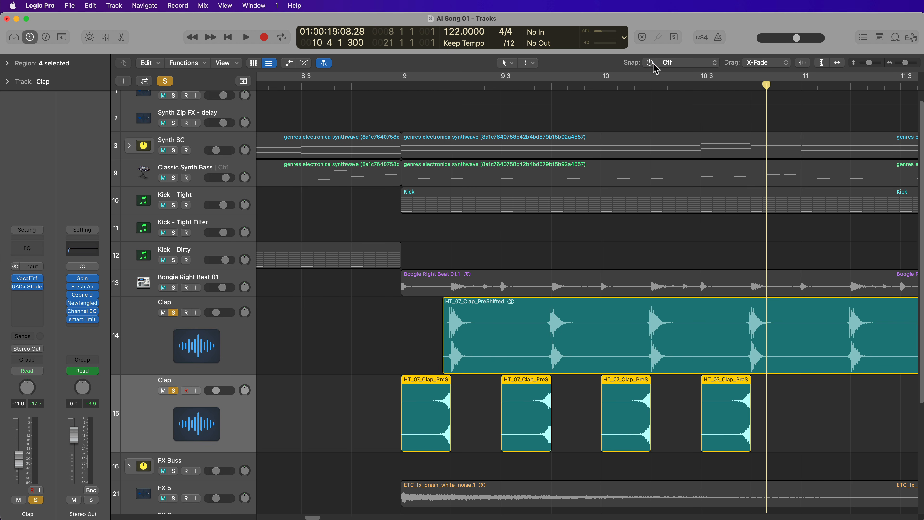
pyautogui.moveTo(706, 438); pyautogui.dragTo(719, 440)
pyautogui.scroll(-1, 724, 438)
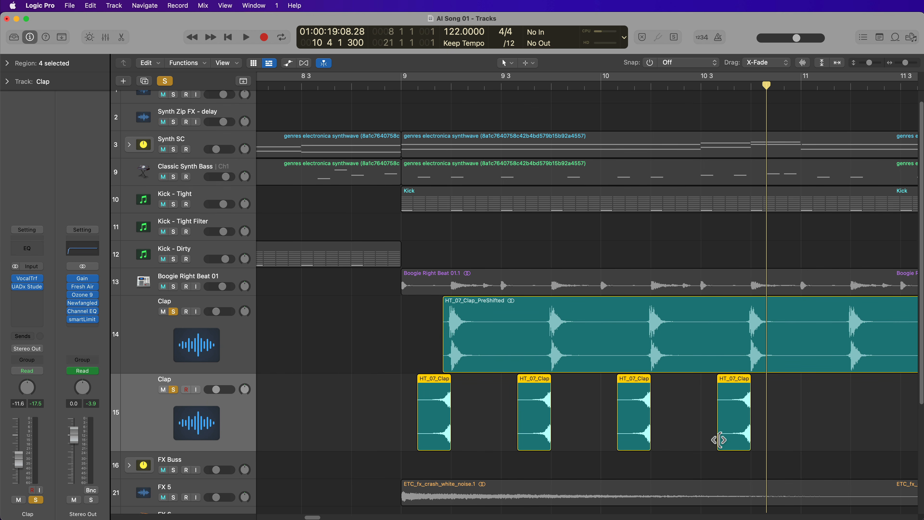
pyautogui.moveTo(730, 415); pyautogui.dragTo(706, 414)
pyautogui.doubleClick(409, 86)
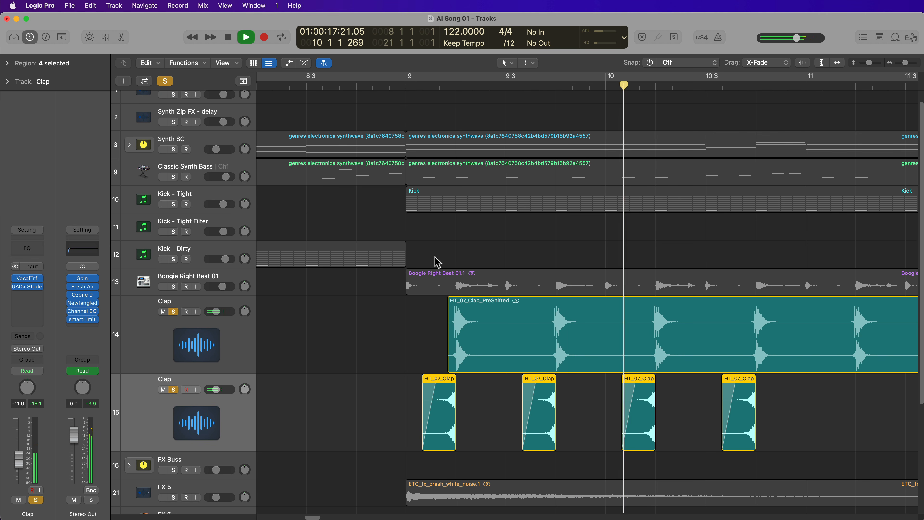
pyautogui.press('space')
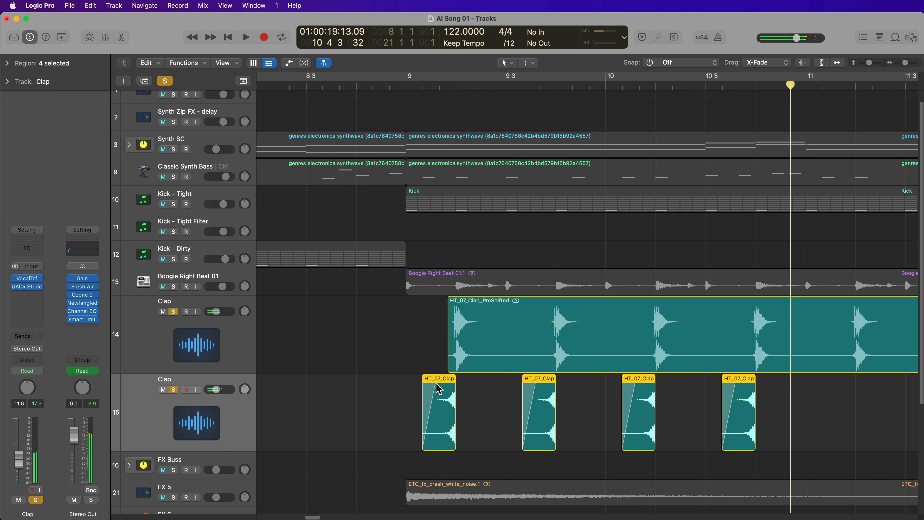
# Step: Join the four faded reversed clap regions into one new audio file
pyautogui.moveTo(373, 397); pyautogui.dragTo(804, 401)
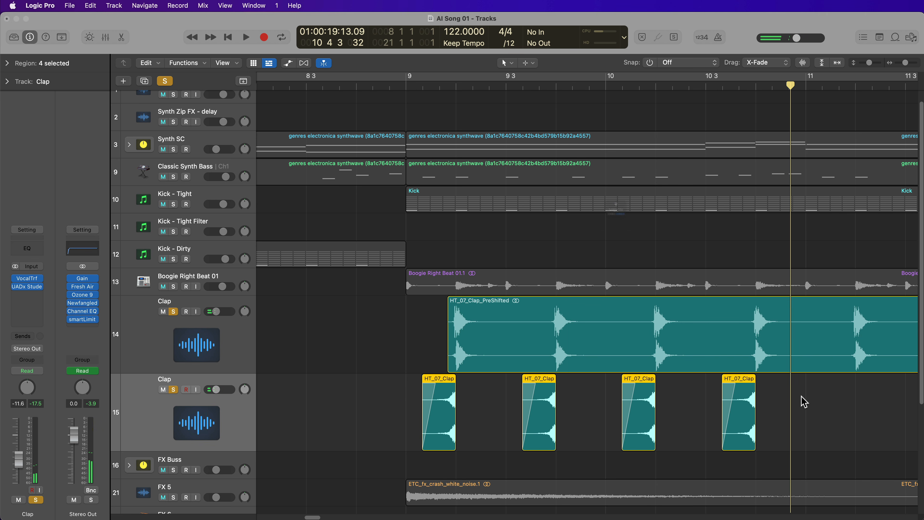
pyautogui.press('super+j')
pyautogui.press('Return')
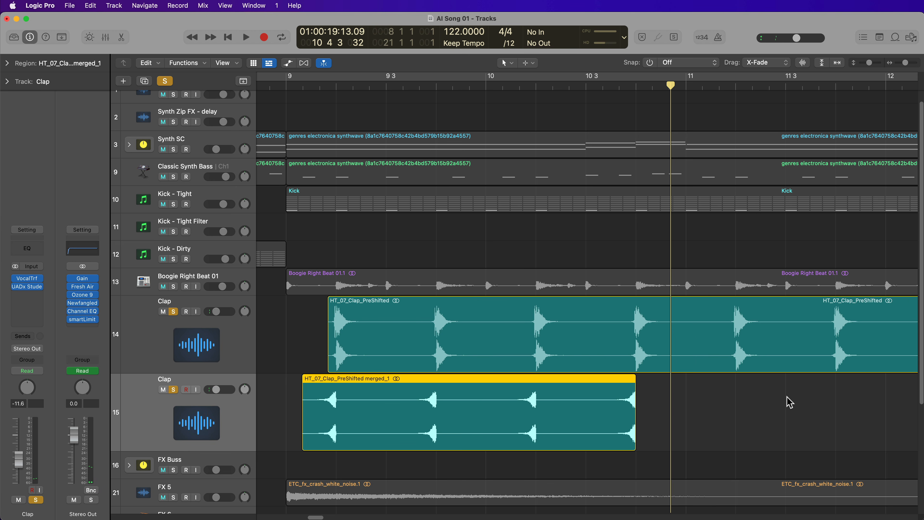
# Step: With snapping set to Beat, delete the part of the merged region before 10 3, keeping the last reversed clap
pyautogui.hscroll(-3, 789, 402)
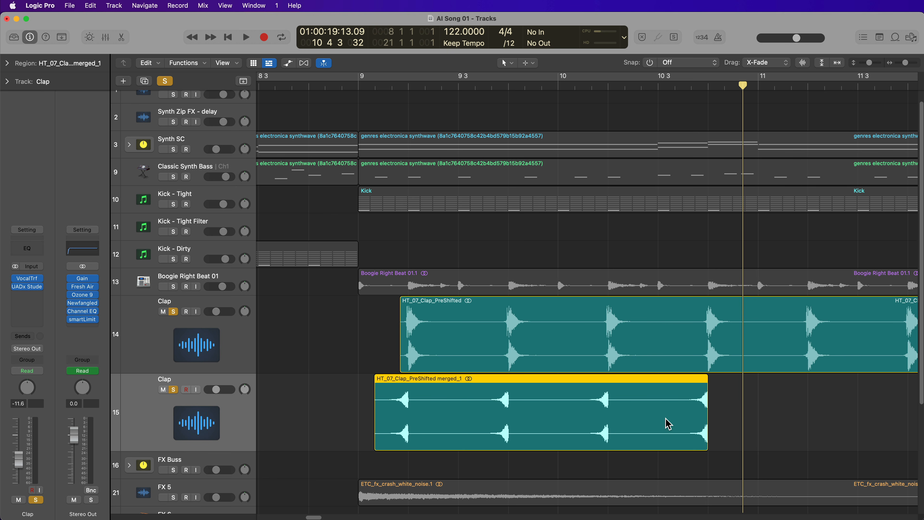
pyautogui.scroll(1, 700, 184)
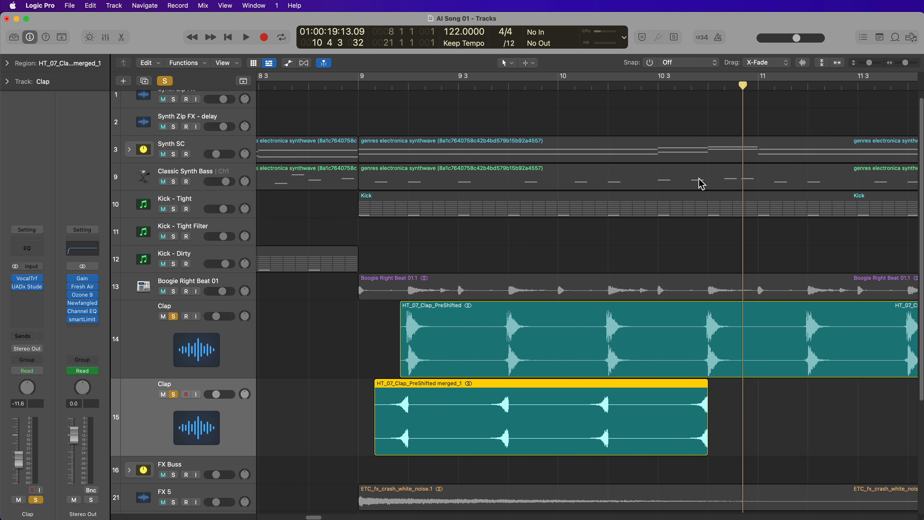
pyautogui.click(650, 62)
pyautogui.click(691, 65)
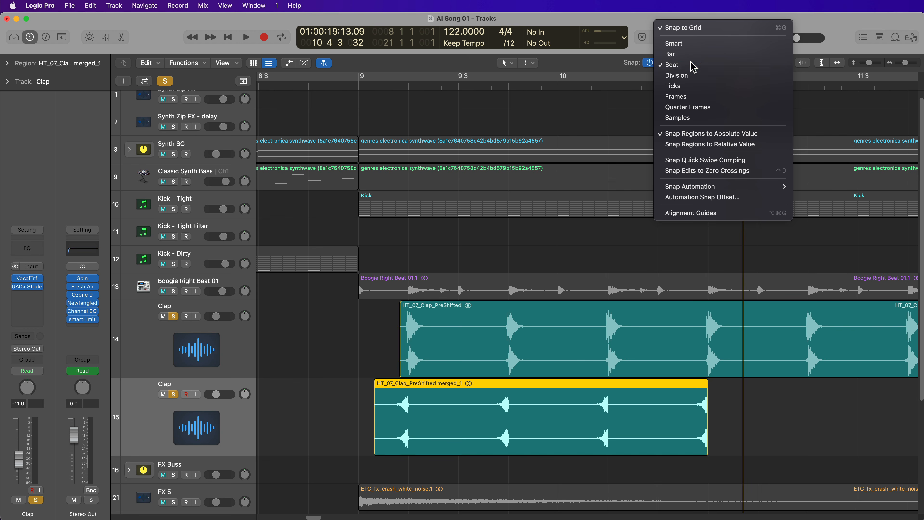
pyautogui.click(693, 65)
pyautogui.moveTo(320, 435); pyautogui.dragTo(645, 434)
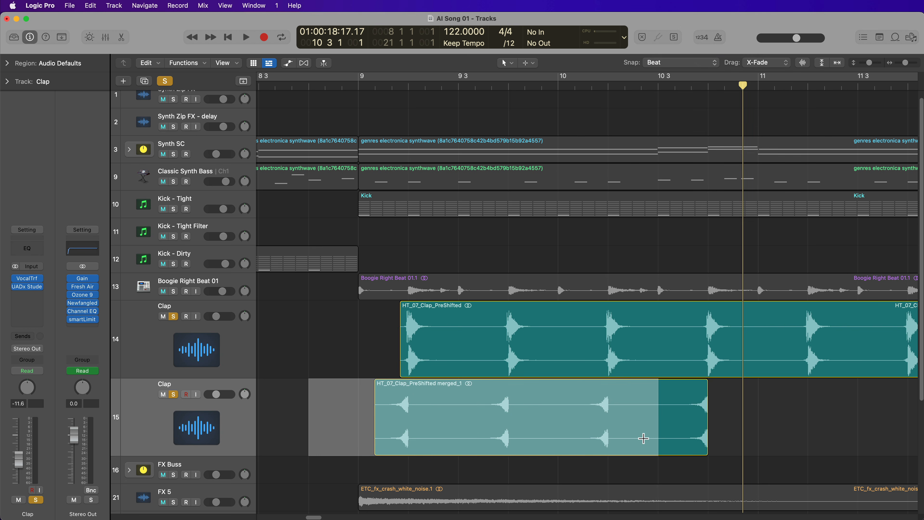
pyautogui.press('Delete')
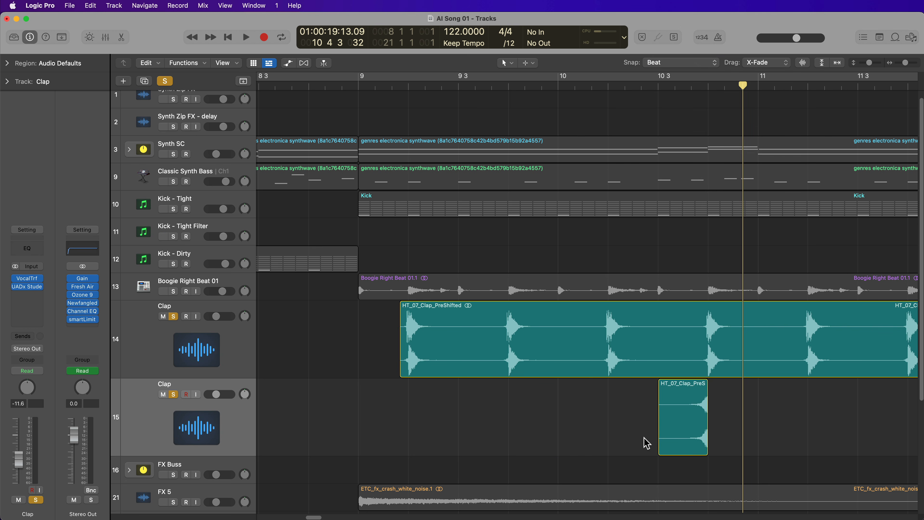
# Step: Repeat the remaining reversed clap every two bars along the song, making 16 regions in total
pyautogui.press('super+Left')
pyautogui.press('super+Left')
pyautogui.press('super+Left')
pyautogui.hscroll(1, 642, 434)
pyautogui.hscroll(5, 642, 438)
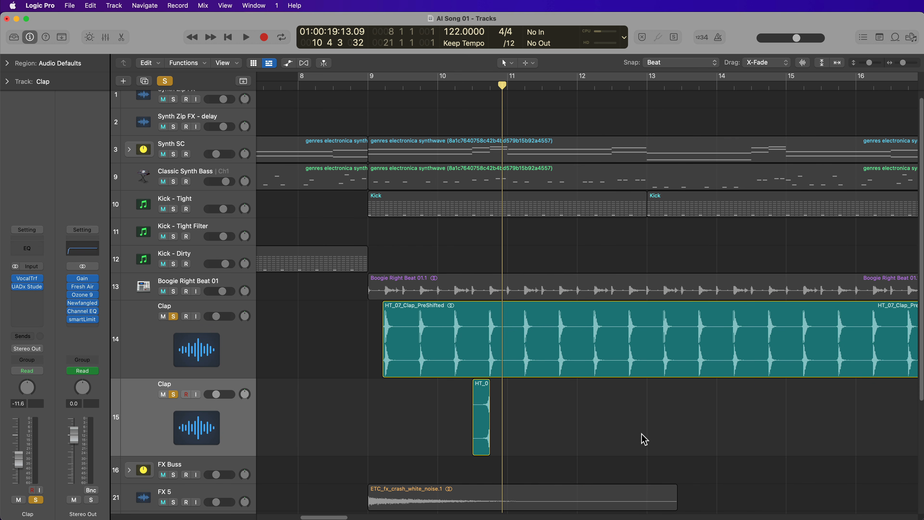
pyautogui.click(487, 444)
pyautogui.moveTo(508, 404); pyautogui.dragTo(613, 400)
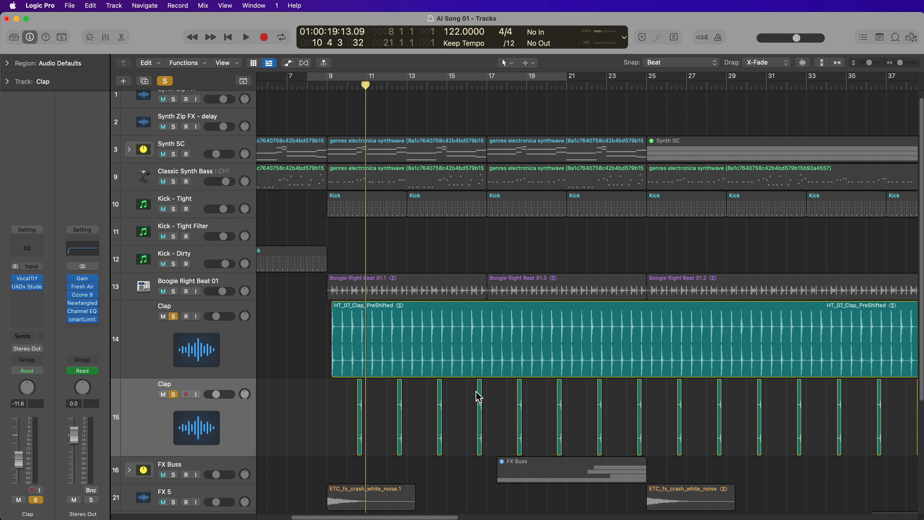
# Step: Place the playhead at bar 9 and unsolo both Clap tracks
pyautogui.click(327, 84)
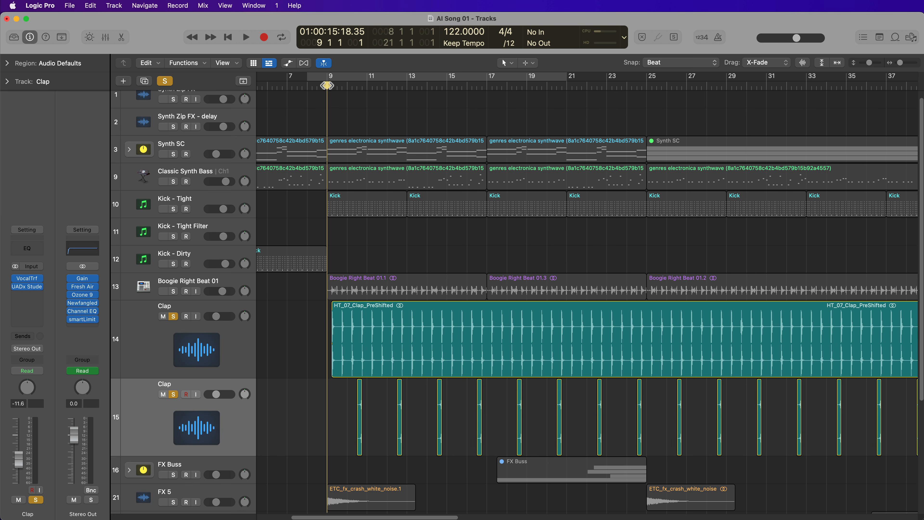
pyautogui.press('super+Right')
pyautogui.press('super+Right')
pyautogui.press('super+Right')
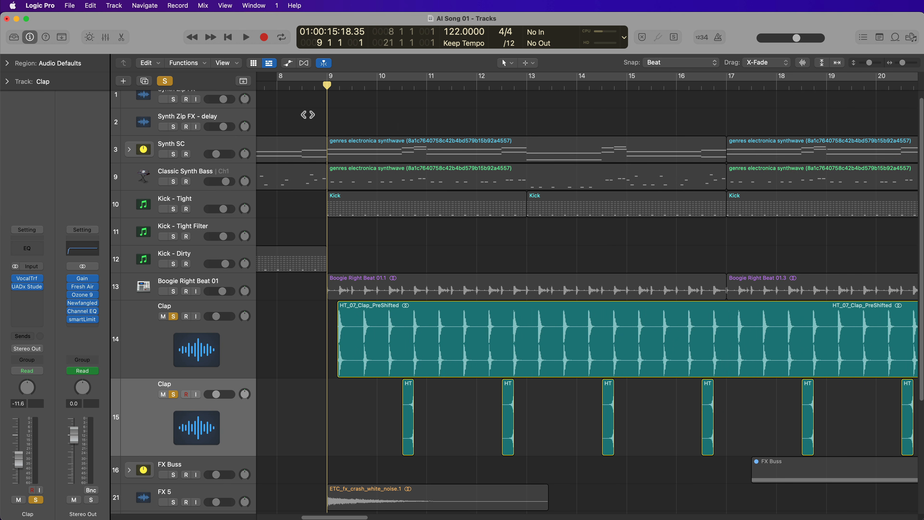
pyautogui.click(174, 316)
pyautogui.click(173, 394)
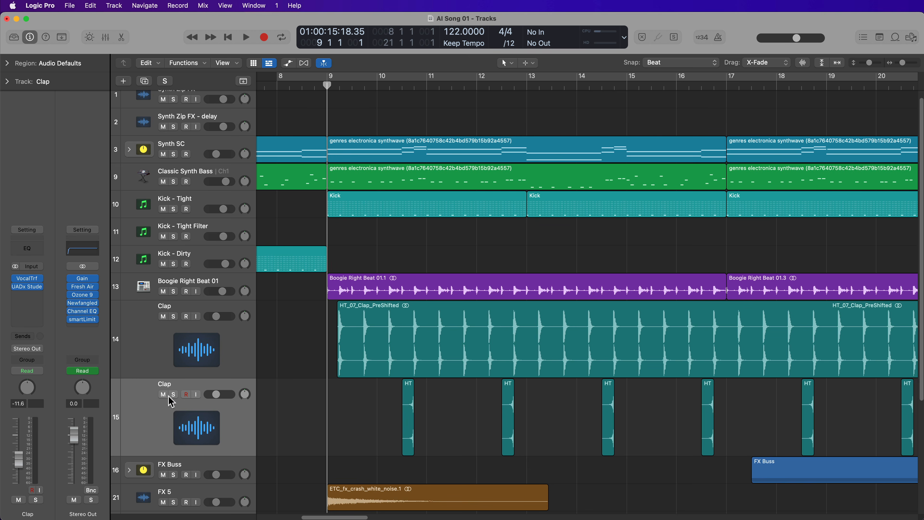
# Step: Play the full mix from bar 8 and lower the reversed Clap track's volume to -13.0 dB
pyautogui.click(189, 415)
pyautogui.click(273, 84)
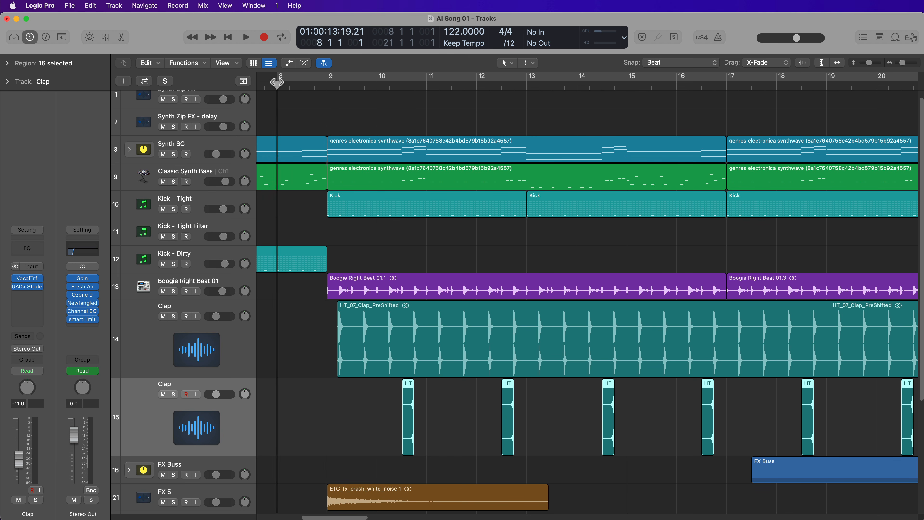
pyautogui.press('space')
pyautogui.moveTo(22, 456); pyautogui.dragTo(24, 459)
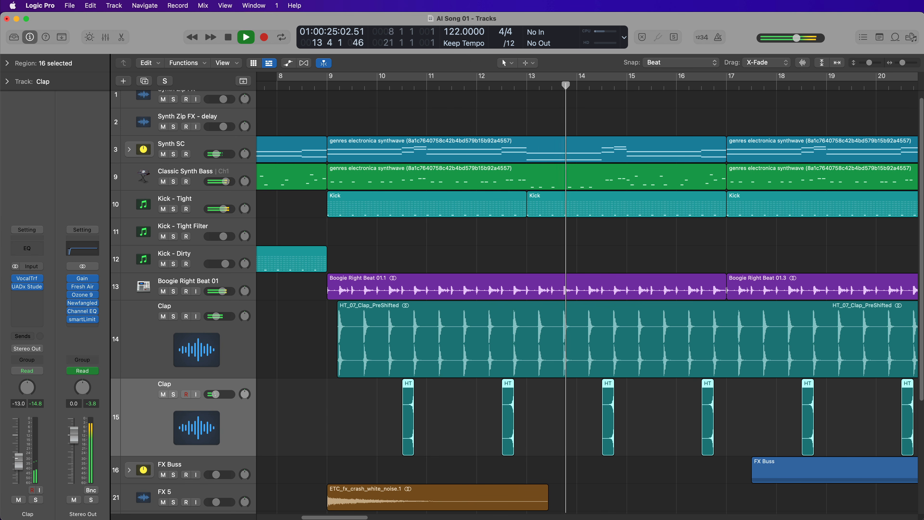
pyautogui.click(327, 414)
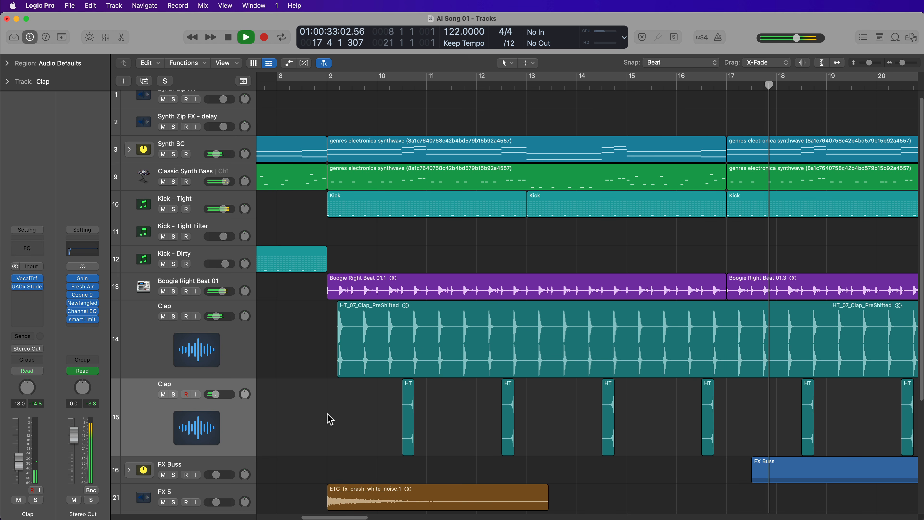
pyautogui.press('space')
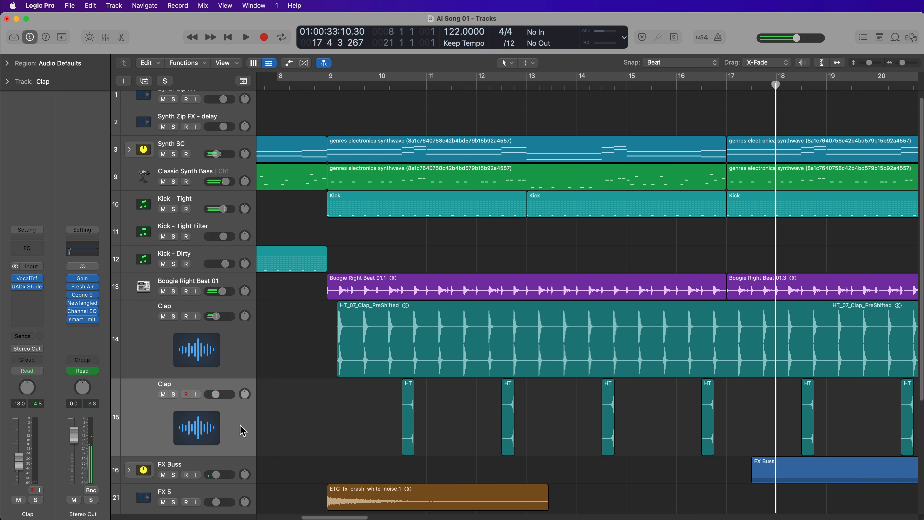